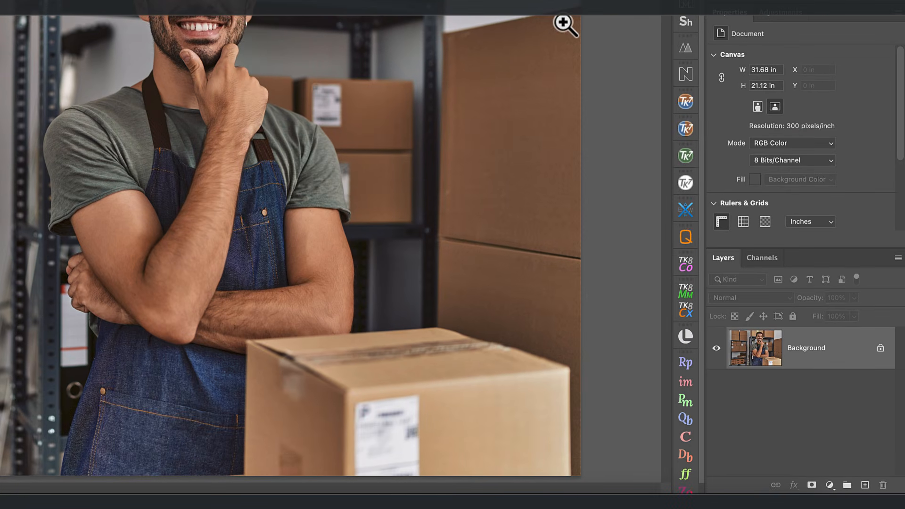
Step: Duplicate the Background layer as Background copy within the same document
{"action": "right_click", "coordinate": [828, 346]}
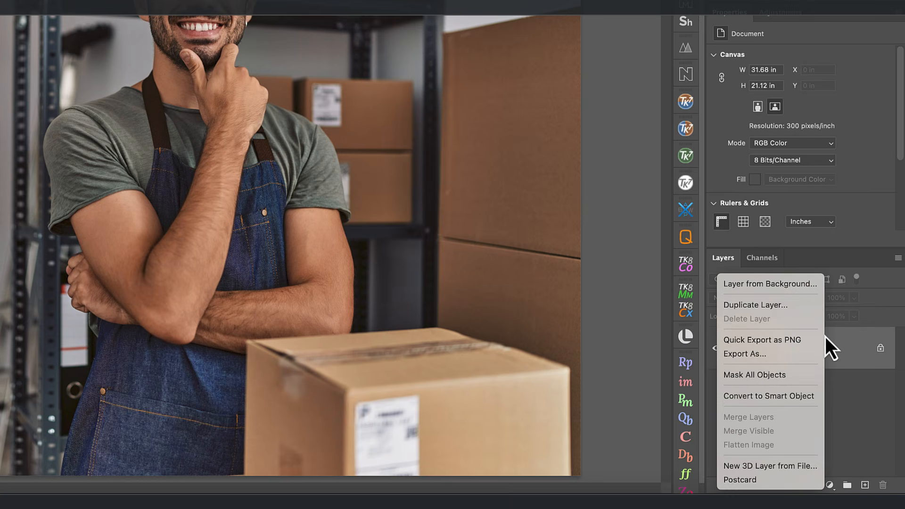
{"action": "left_click", "coordinate": [772, 305]}
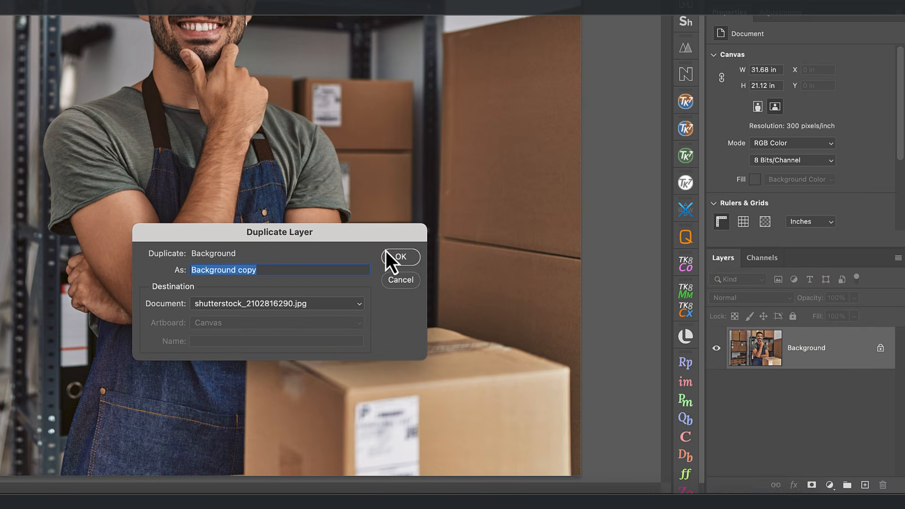
{"action": "left_click", "coordinate": [388, 256]}
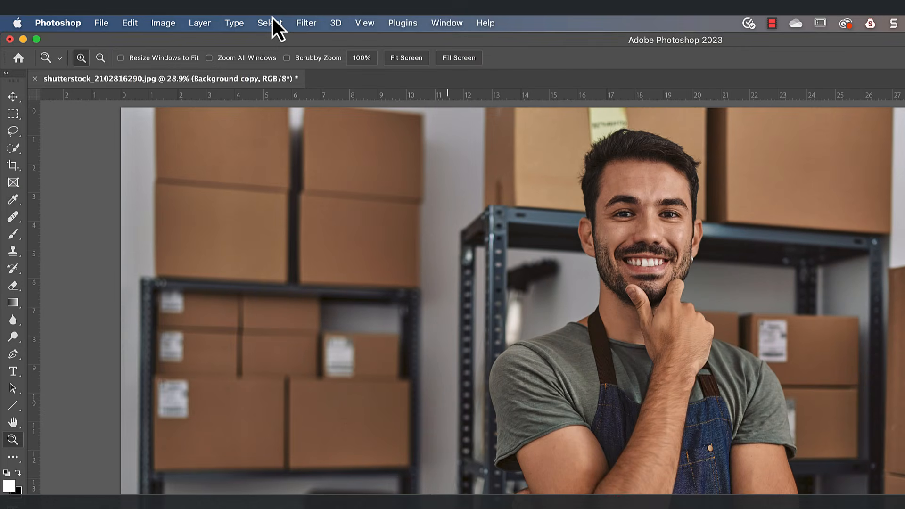
Step: Select the man with Select Subject, and add the cardboard box in front of him using the Quick Selection tool
{"action": "left_click", "coordinate": [272, 22]}
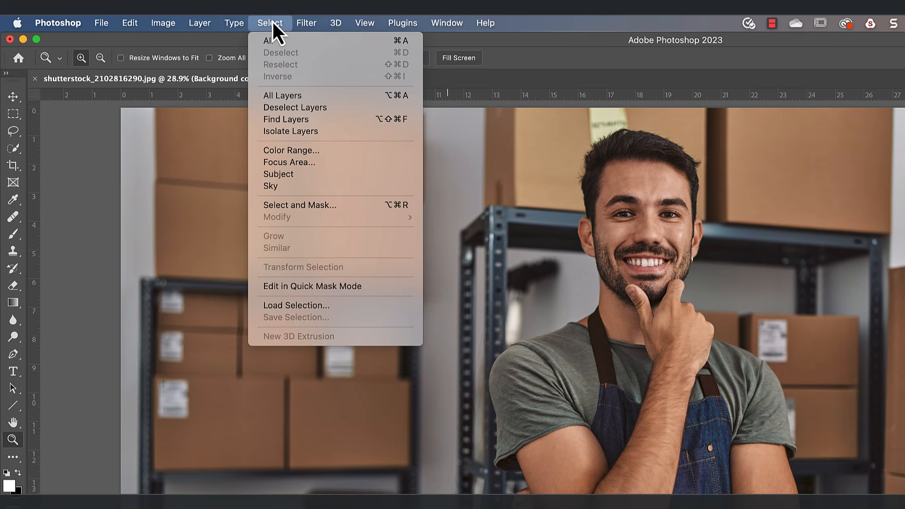
{"action": "left_click", "coordinate": [298, 177]}
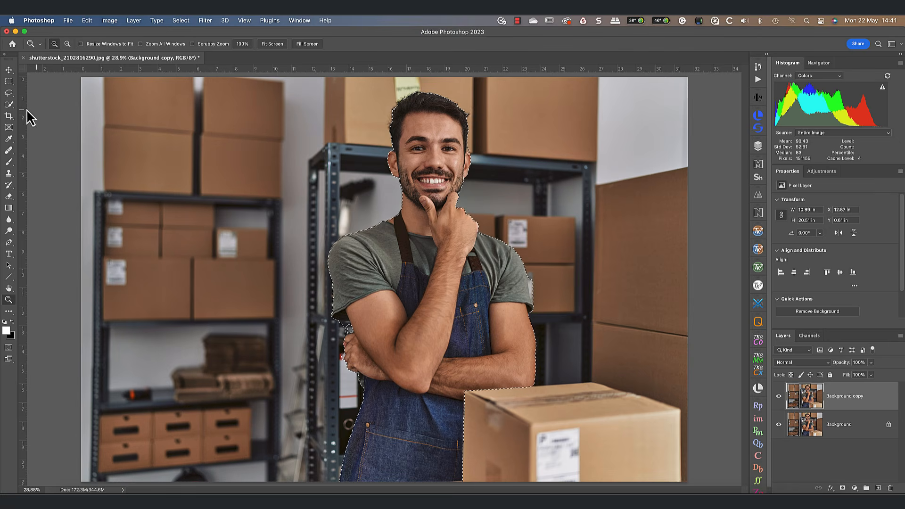
{"action": "left_click", "coordinate": [8, 105]}
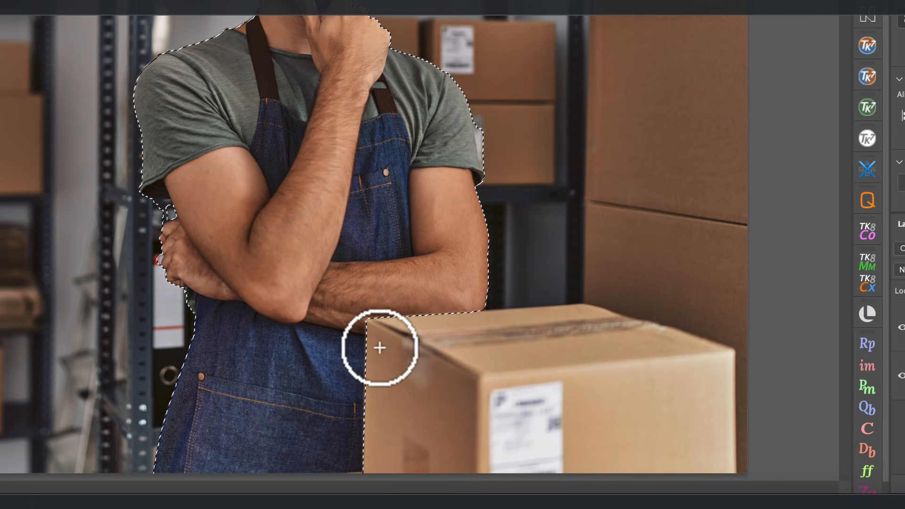
{"action": "left_click_drag", "start_coordinate": [471, 407], "coordinate": [531, 419]}
{"action": "mouse_move", "coordinate": [481, 366]}
{"action": "left_mouse_down"}
{"action": "mouse_move", "coordinate": [586, 369]}
{"action": "mouse_move", "coordinate": [638, 360]}
{"action": "mouse_move", "coordinate": [629, 361]}
{"action": "left_mouse_up"}
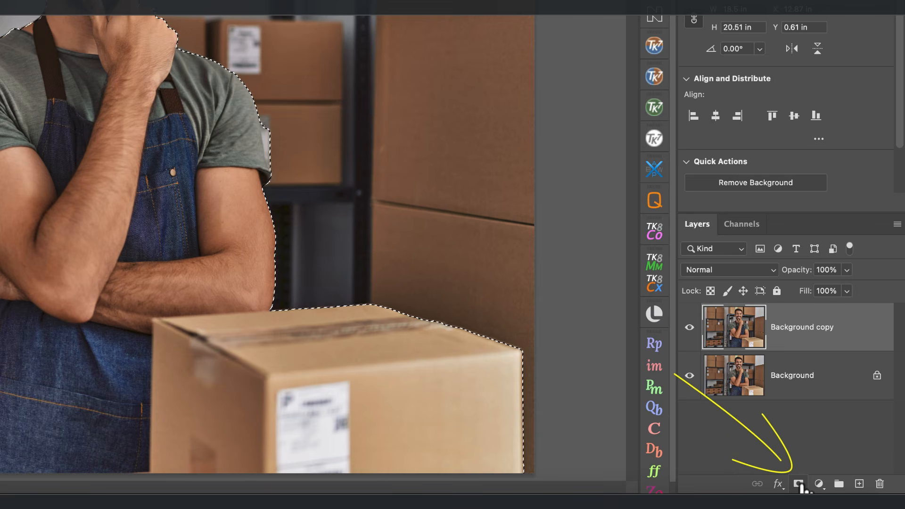
Step: Add a layer mask to Background copy from the selection and hide the Background layer
{"action": "left_click", "coordinate": [798, 484]}
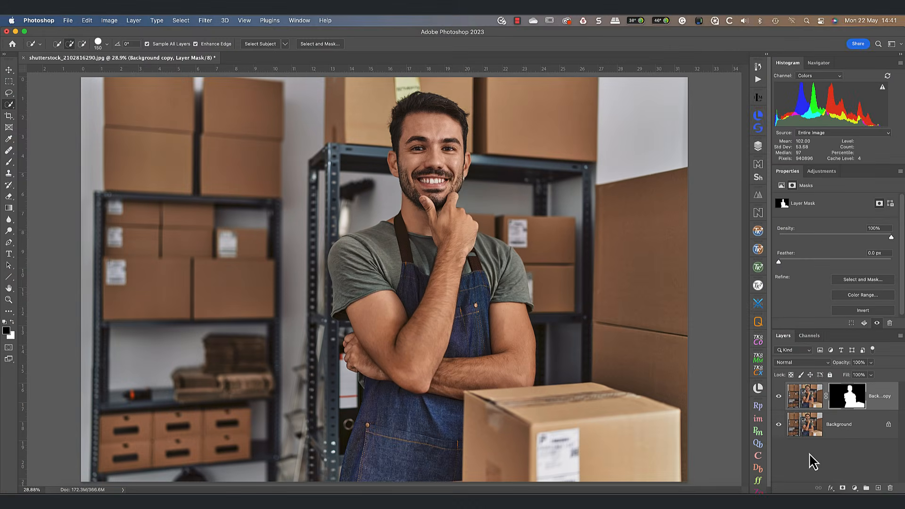
{"action": "left_click", "coordinate": [778, 424]}
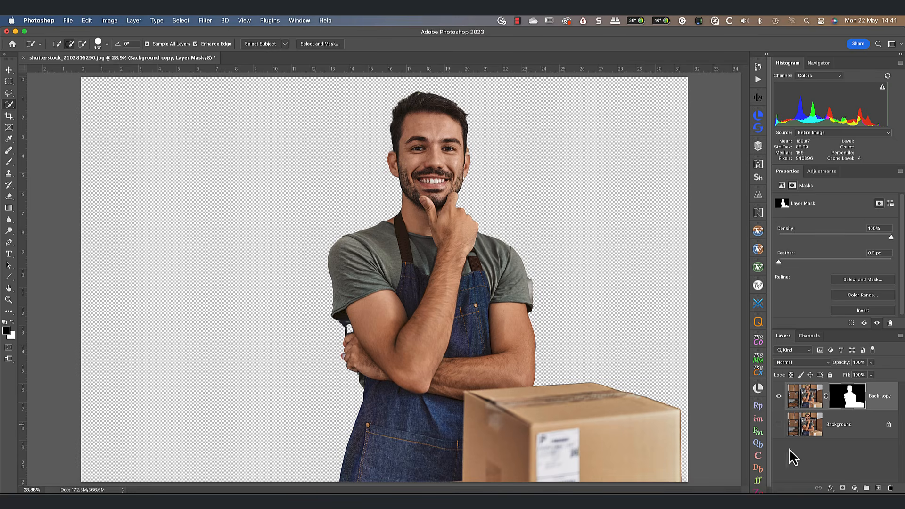
Step: Paint black on Background copy's mask with the Brush at 100% opacity, removing background remnants below the sleeve and around the hand
{"action": "left_click", "coordinate": [8, 300]}
{"action": "left_click", "coordinate": [240, 45]}
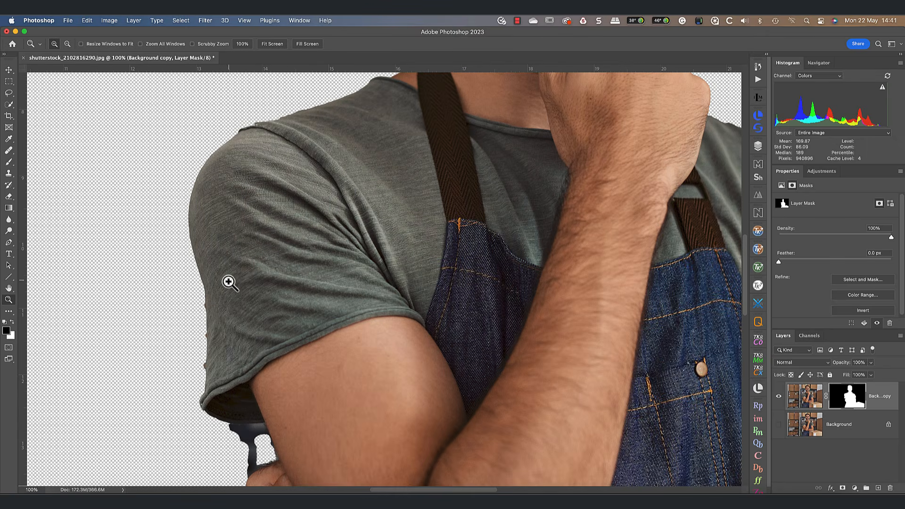
{"action": "left_click_drag", "start_coordinate": [219, 331], "coordinate": [268, 169]}
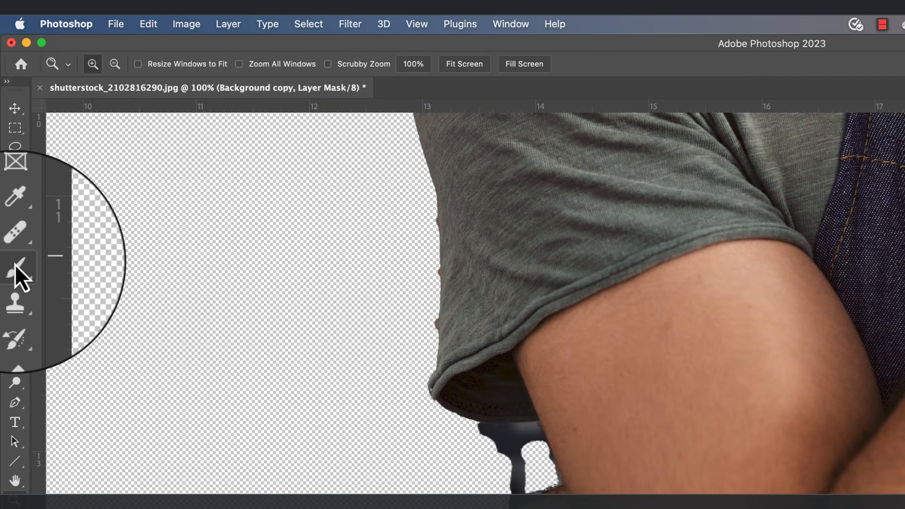
{"action": "left_click", "coordinate": [15, 264]}
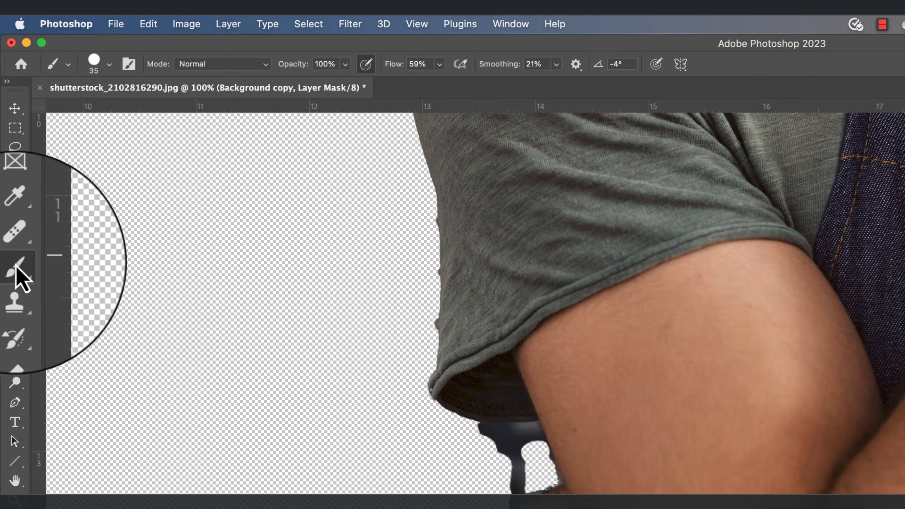
{"action": "left_click", "coordinate": [345, 67]}
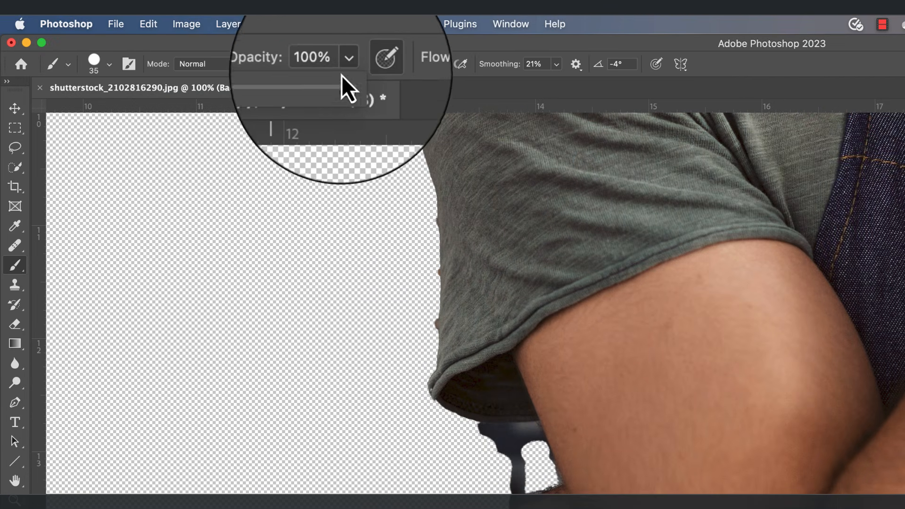
{"action": "left_click_drag", "start_coordinate": [344, 85], "coordinate": [350, 85]}
{"action": "left_click", "coordinate": [109, 65]}
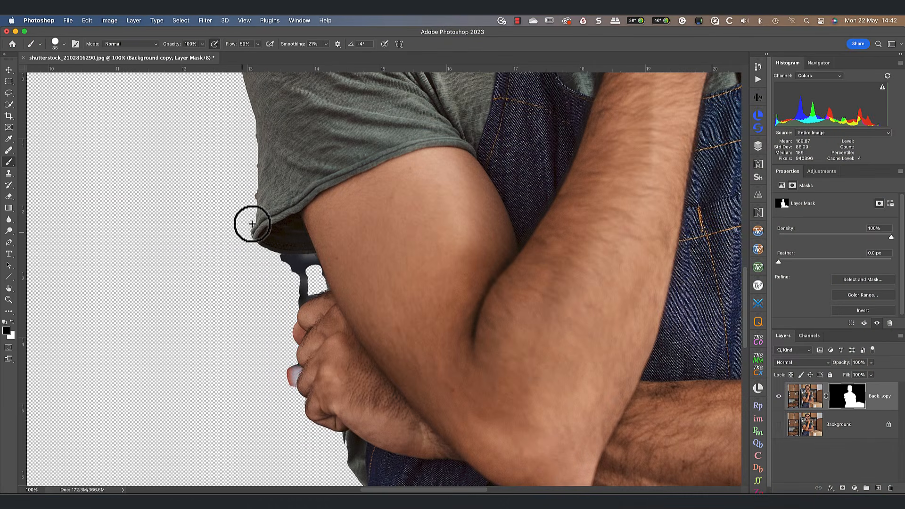
{"action": "mouse_move", "coordinate": [252, 224]}
{"action": "left_mouse_down"}
{"action": "mouse_move", "coordinate": [269, 269]}
{"action": "mouse_move", "coordinate": [289, 249]}
{"action": "mouse_move", "coordinate": [324, 248]}
{"action": "mouse_move", "coordinate": [337, 281]}
{"action": "mouse_move", "coordinate": [304, 294]}
{"action": "mouse_move", "coordinate": [332, 281]}
{"action": "mouse_move", "coordinate": [306, 295]}
{"action": "mouse_move", "coordinate": [303, 256]}
{"action": "left_mouse_up"}
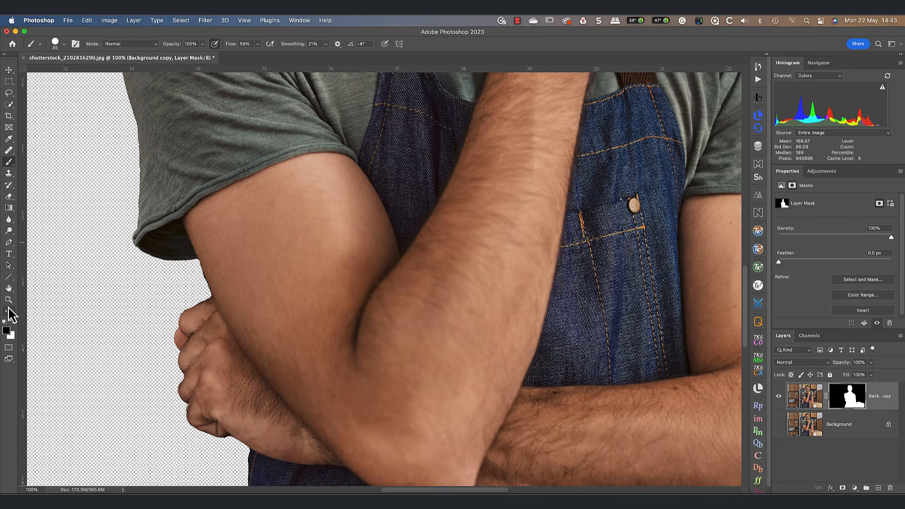
Step: Make the Background layer visible again and duplicate it as Background copy 2
{"action": "left_click", "coordinate": [8, 300]}
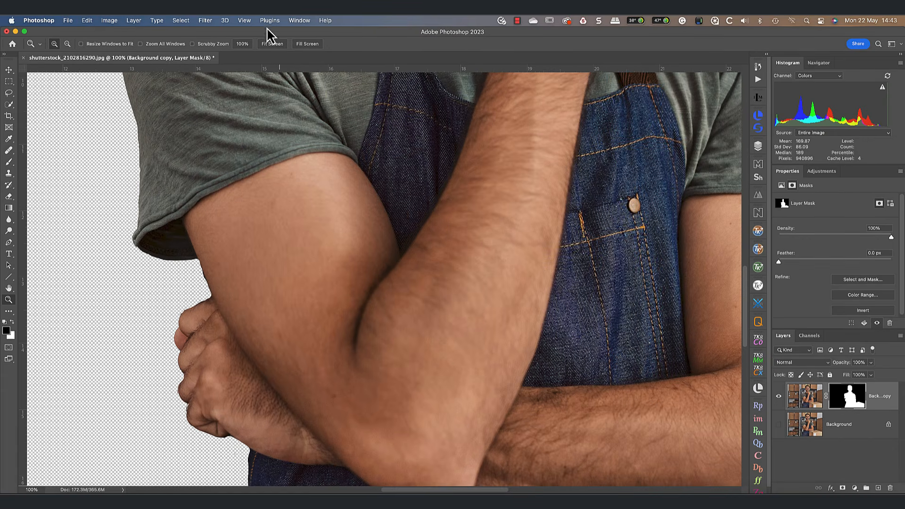
{"action": "left_click", "coordinate": [272, 48]}
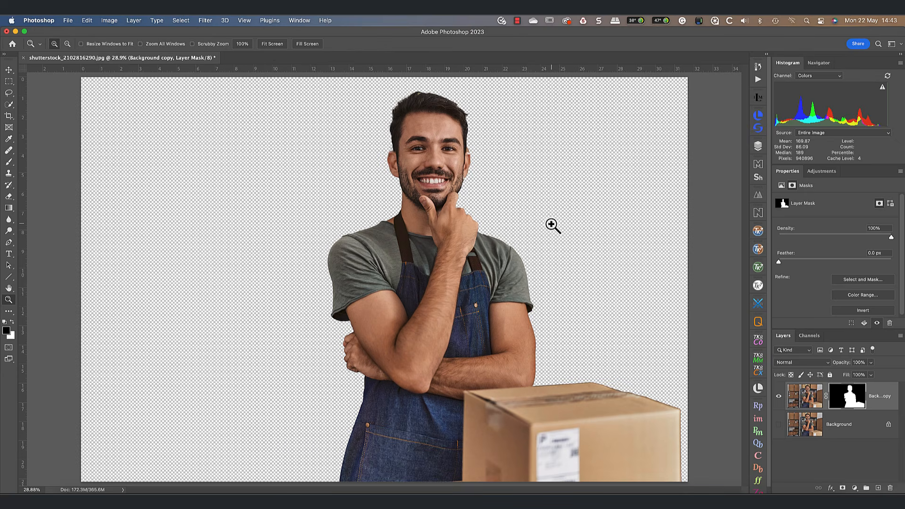
{"action": "left_click", "coordinate": [778, 424]}
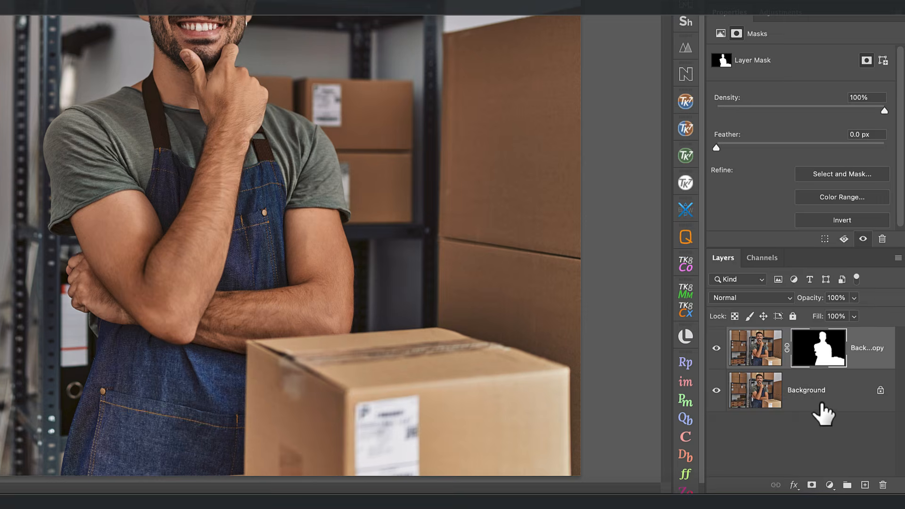
{"action": "right_click", "coordinate": [820, 404]}
{"action": "left_click", "coordinate": [773, 309]}
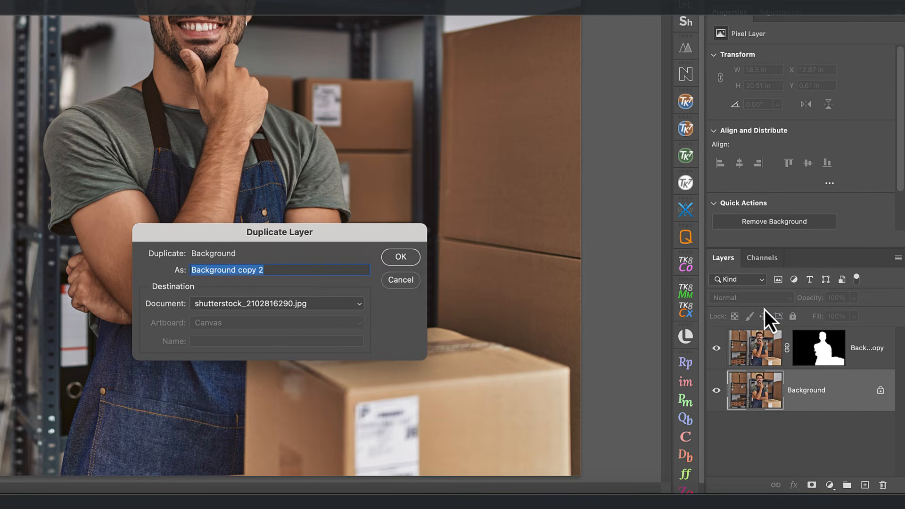
{"action": "left_click", "coordinate": [415, 258]}
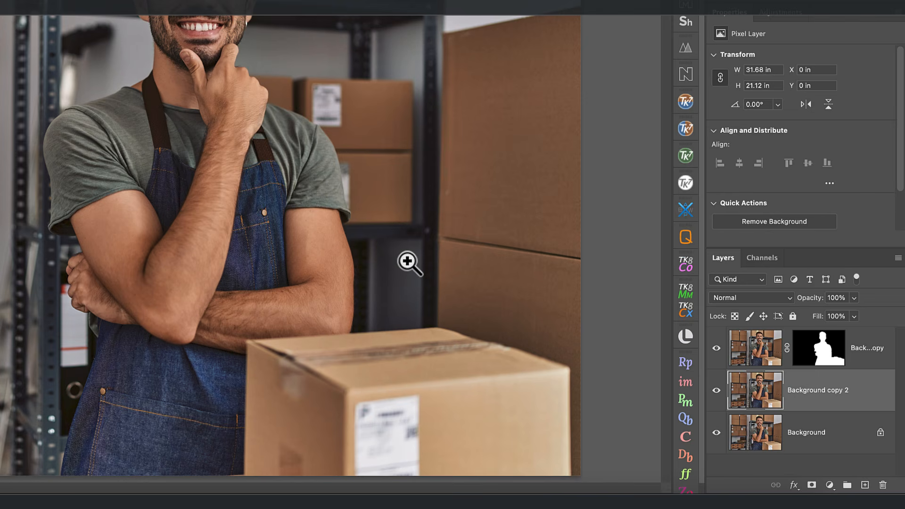
Step: Load Background copy's layer mask as a selection and expand it by 10 pixels
{"action": "left_click", "coordinate": [822, 349], "text": "super"}
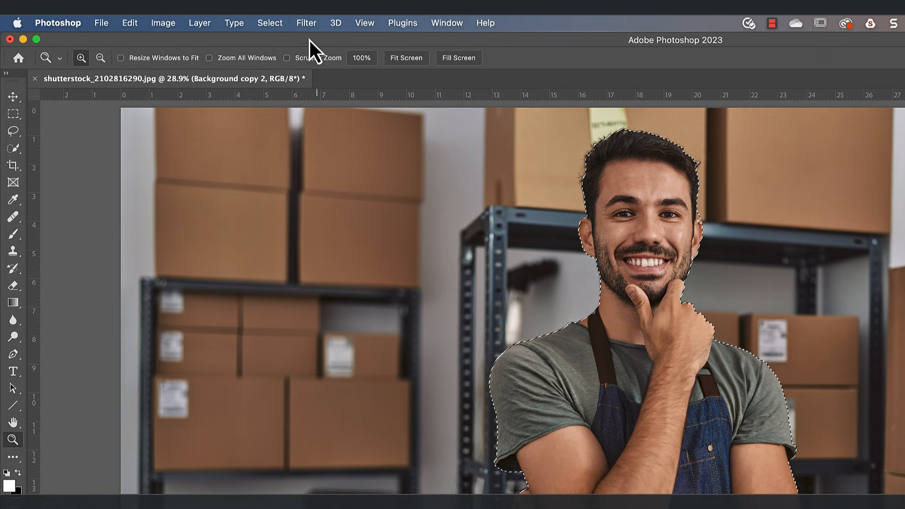
{"action": "left_click", "coordinate": [278, 27]}
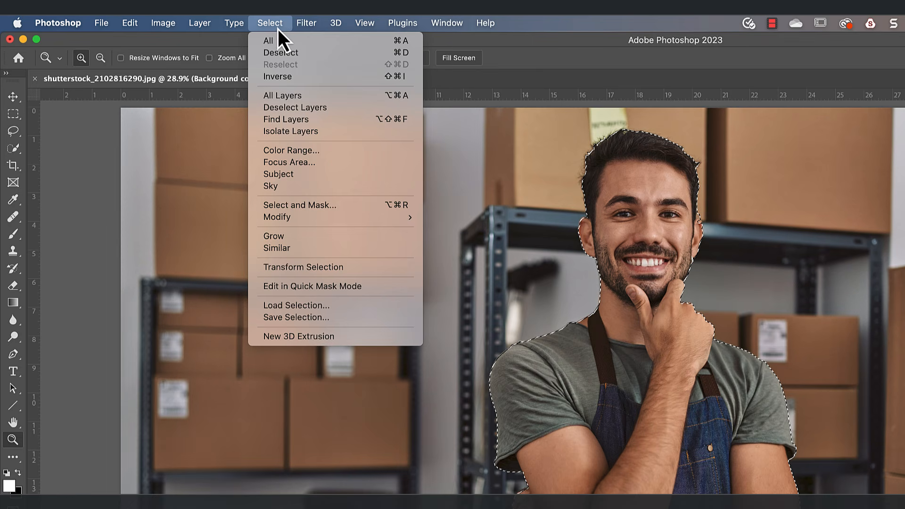
{"action": "mouse_move", "coordinate": [309, 218]}
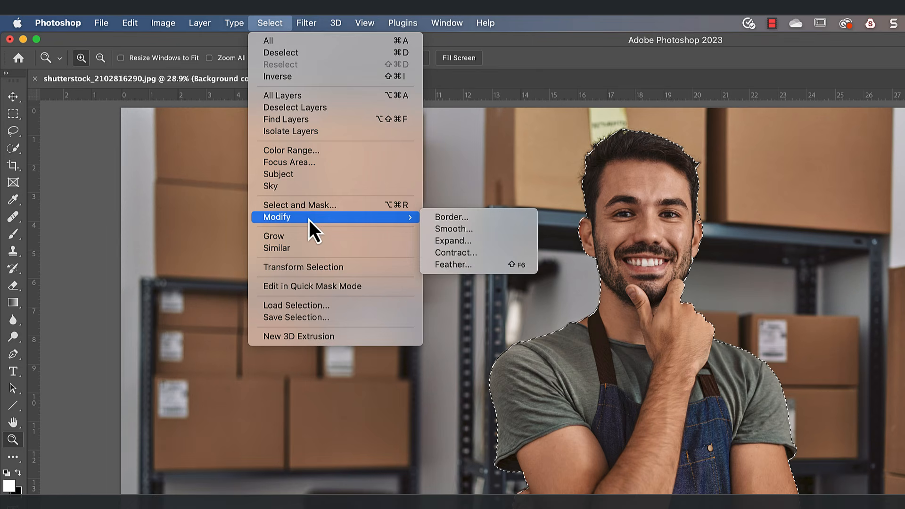
{"action": "left_click", "coordinate": [452, 242]}
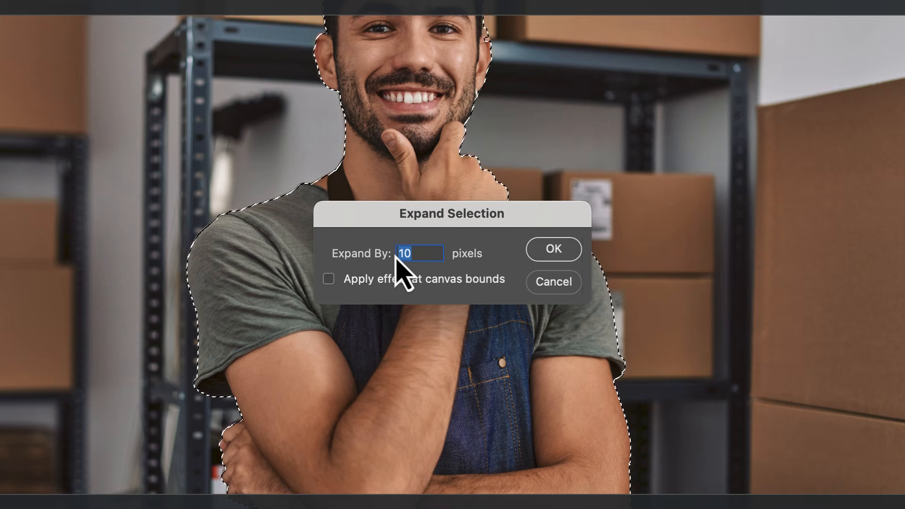
{"action": "type", "text": "10"}
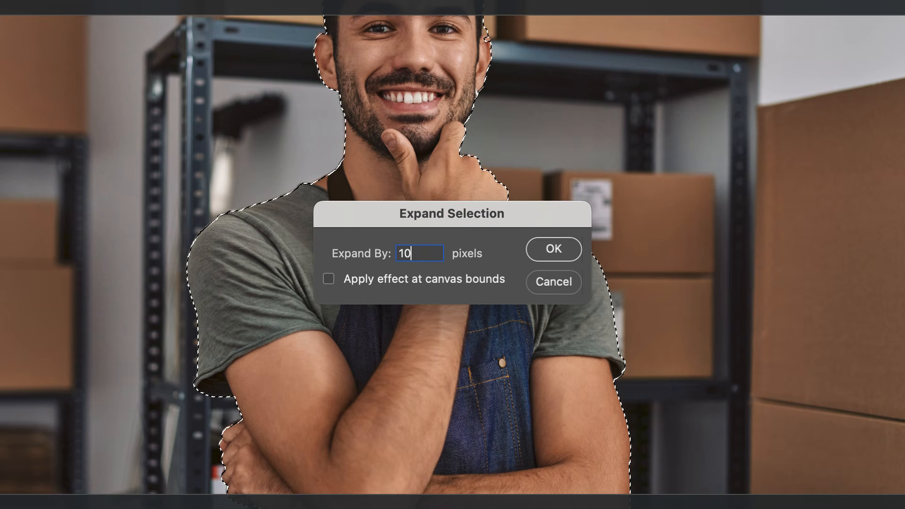
{"action": "left_click", "coordinate": [554, 250]}
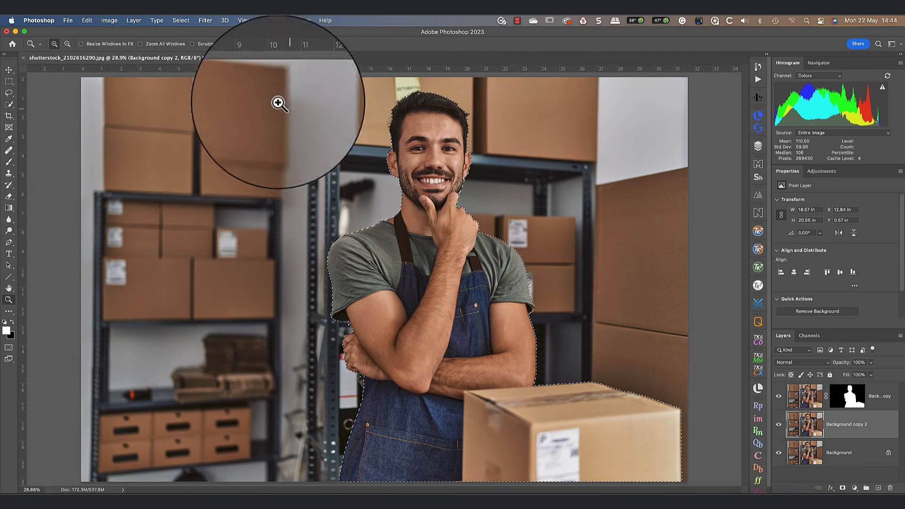
Step: Replace the selected man and box on Background copy 2 using Content-Aware Fill with Rectangular sampling, output to the current layer
{"action": "left_click", "coordinate": [86, 21]}
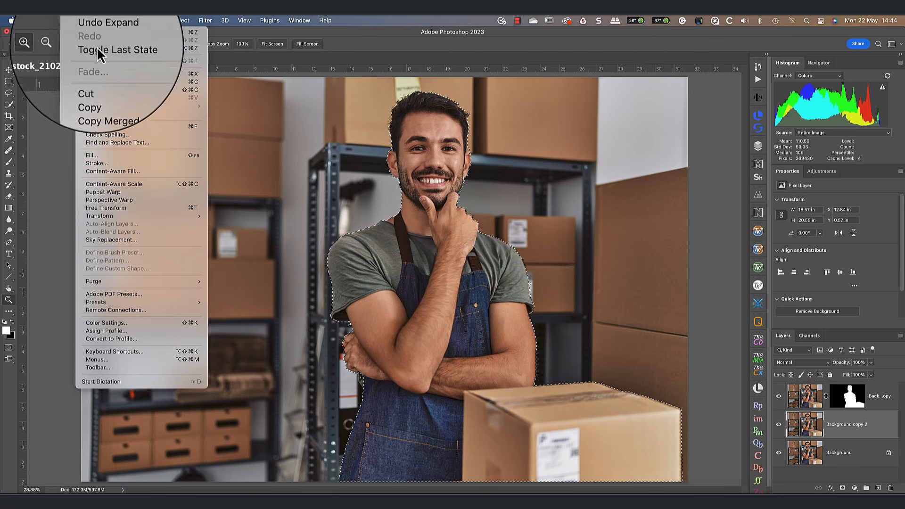
{"action": "left_click", "coordinate": [115, 171]}
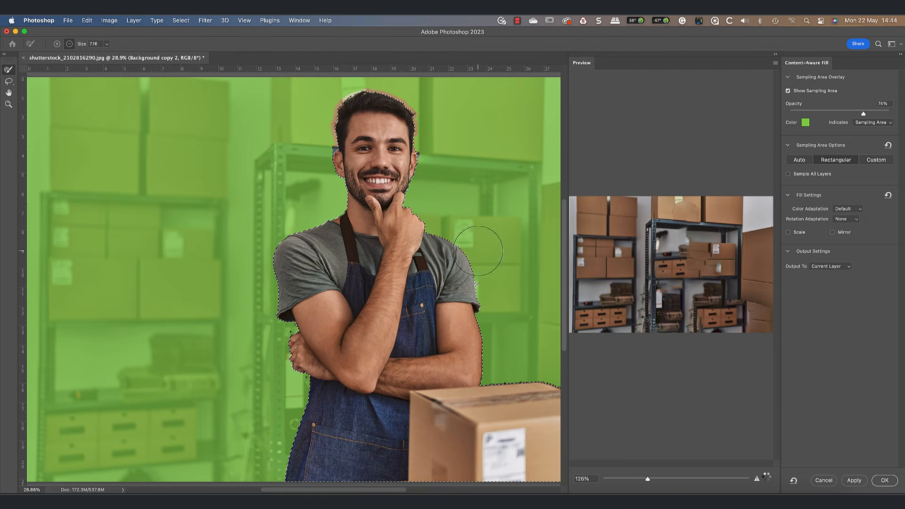
{"action": "left_click", "coordinate": [887, 484]}
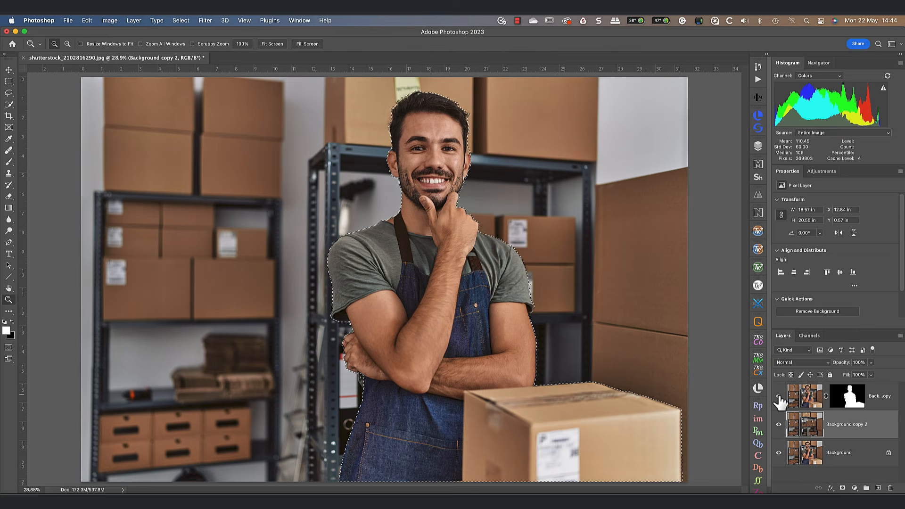
Step: Hide the masked cutout layer to inspect the filled background, clear the selection, and show the cutout again
{"action": "left_click", "coordinate": [779, 396]}
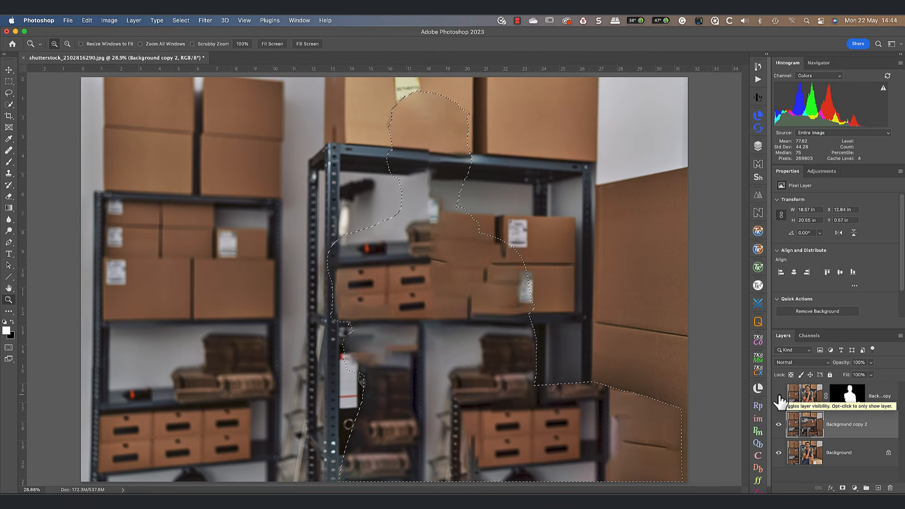
{"action": "left_click", "coordinate": [181, 21]}
{"action": "left_click", "coordinate": [184, 41]}
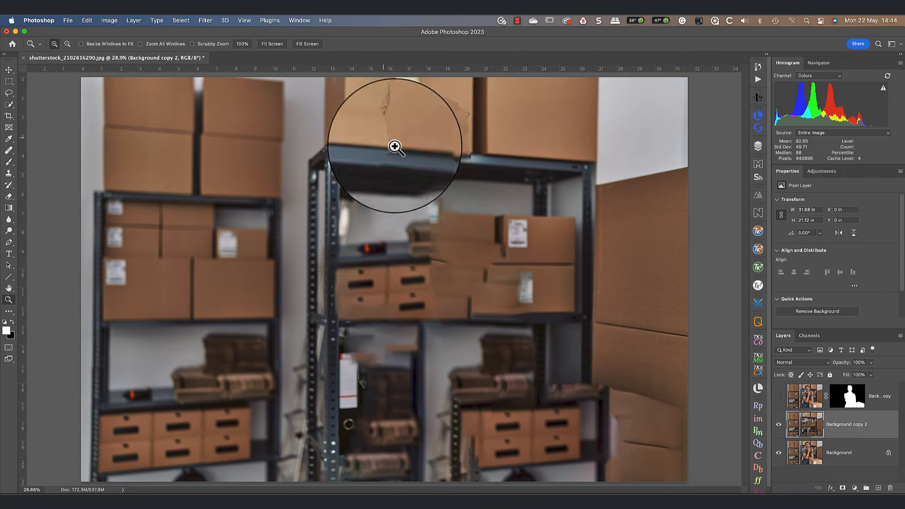
{"action": "left_click", "coordinate": [779, 397]}
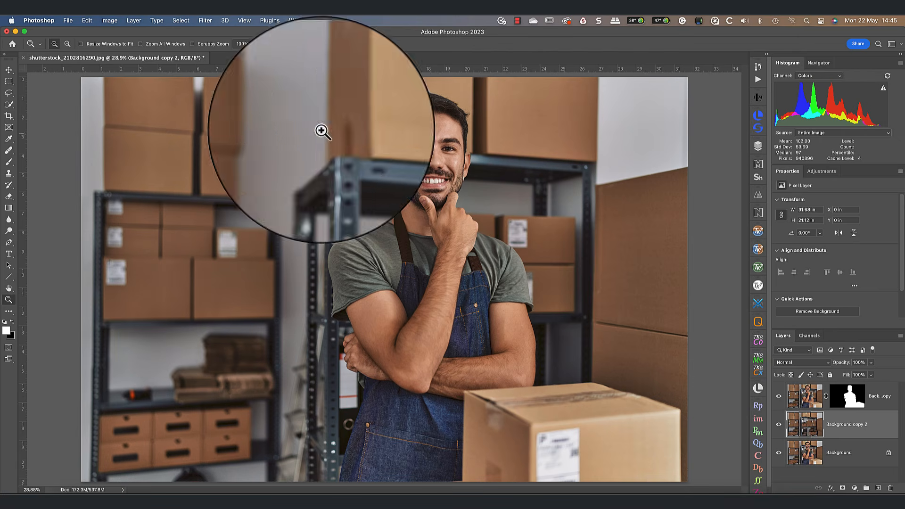
Step: Convert the Background copy 2 layer for Smart Filters
{"action": "left_click", "coordinate": [205, 20]}
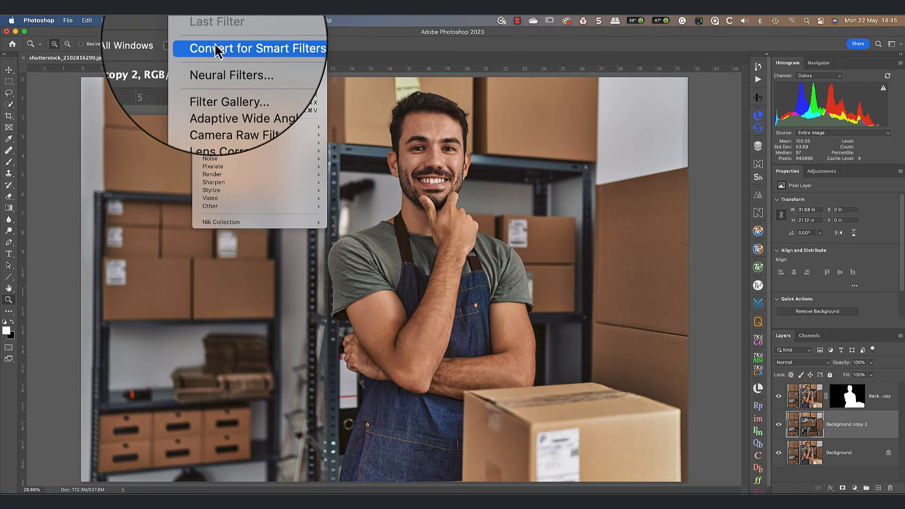
{"action": "left_click", "coordinate": [214, 44]}
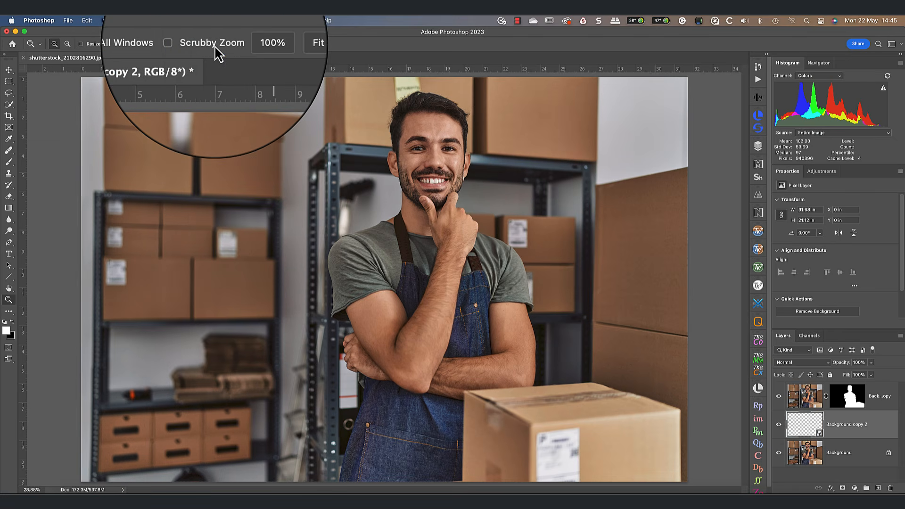
Step: Apply a Gaussian Blur smart filter with a 47.2 pixel radius to the Background copy 2 layer
{"action": "left_click", "coordinate": [205, 21]}
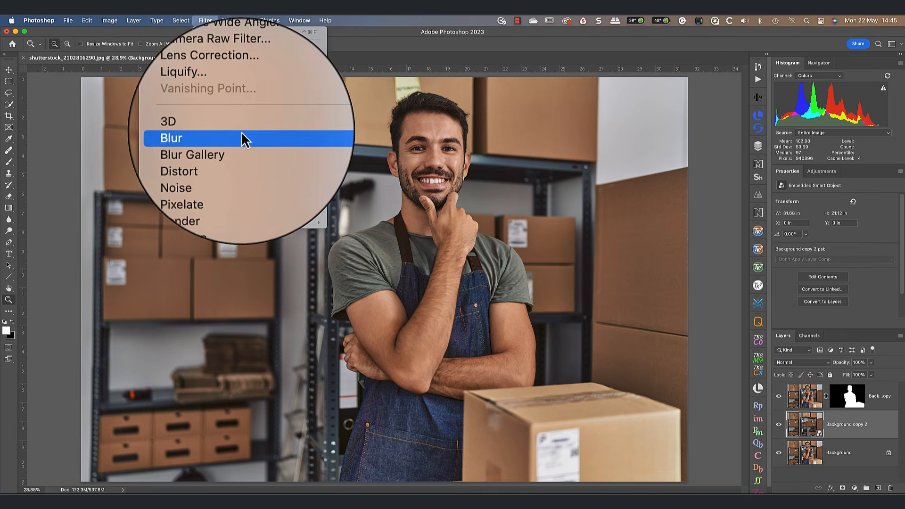
{"action": "mouse_move", "coordinate": [242, 138]}
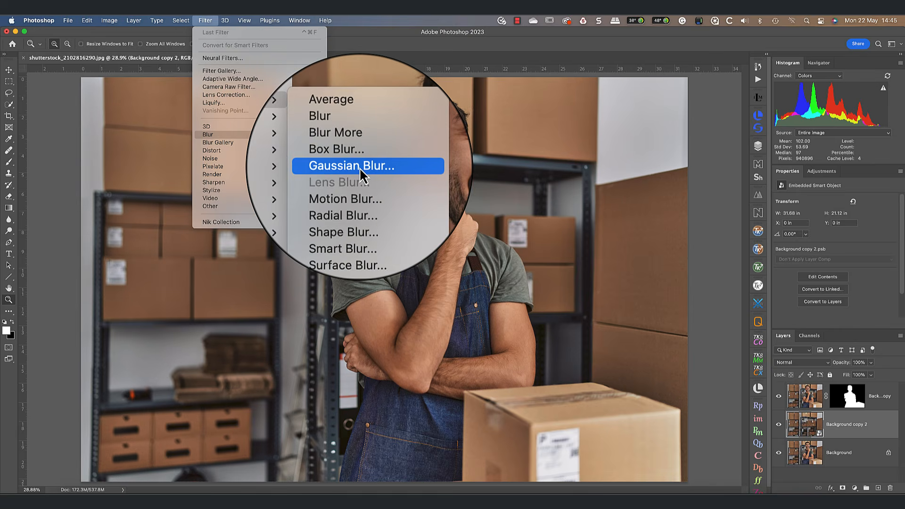
{"action": "left_click", "coordinate": [360, 168]}
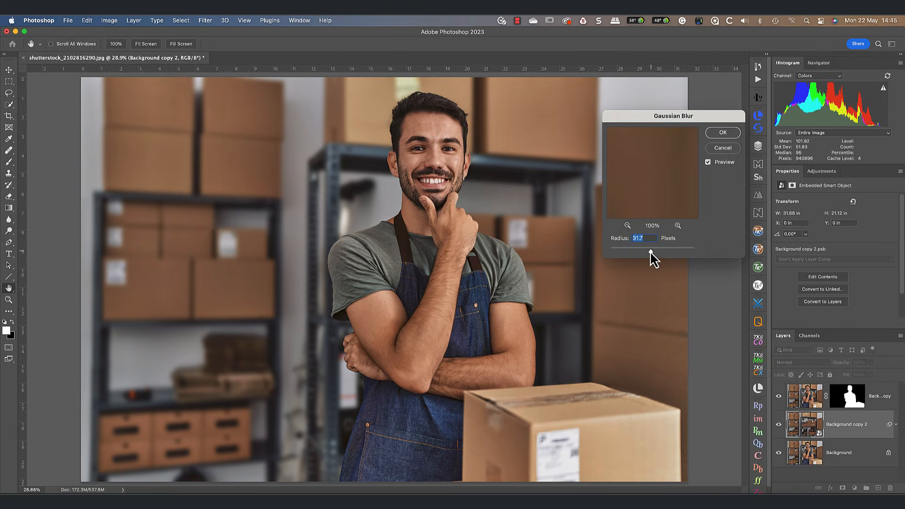
{"action": "left_click_drag", "start_coordinate": [652, 250], "coordinate": [654, 252]}
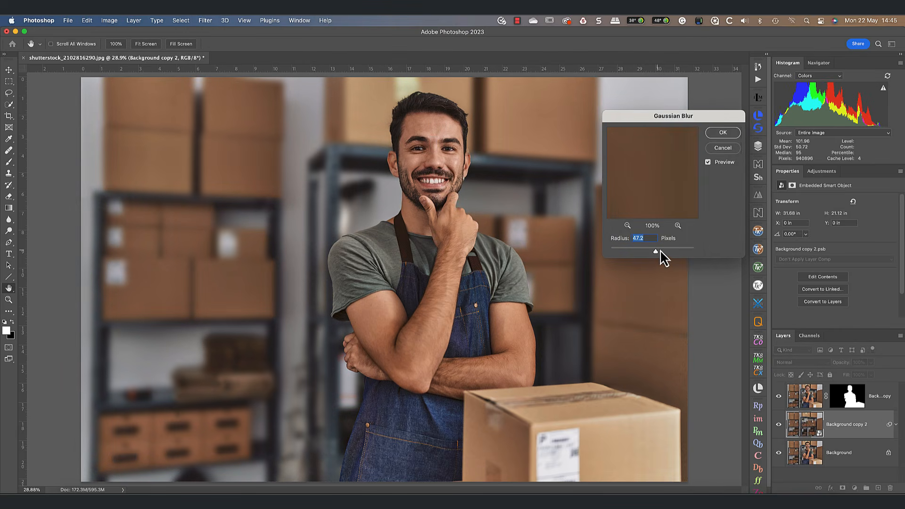
{"action": "left_click", "coordinate": [722, 132]}
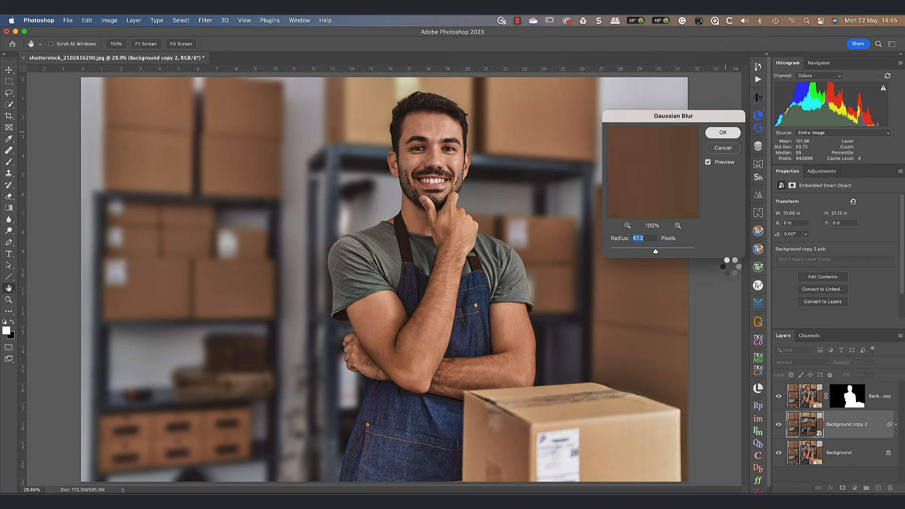
Step: Hide and show Background copy 2 twice to compare the blurred background with the original, leaving the layer visible
{"action": "key", "text": "z"}
{"action": "left_click", "coordinate": [779, 424]}
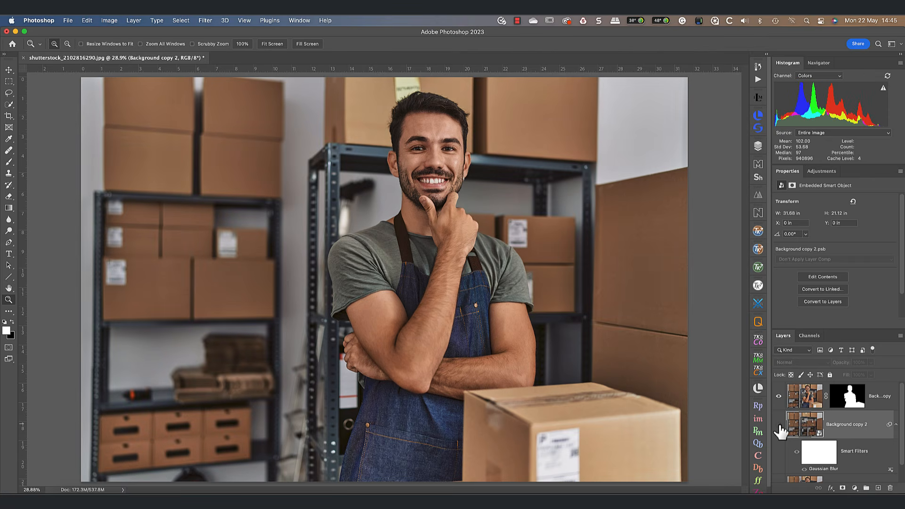
{"action": "left_click", "coordinate": [778, 424]}
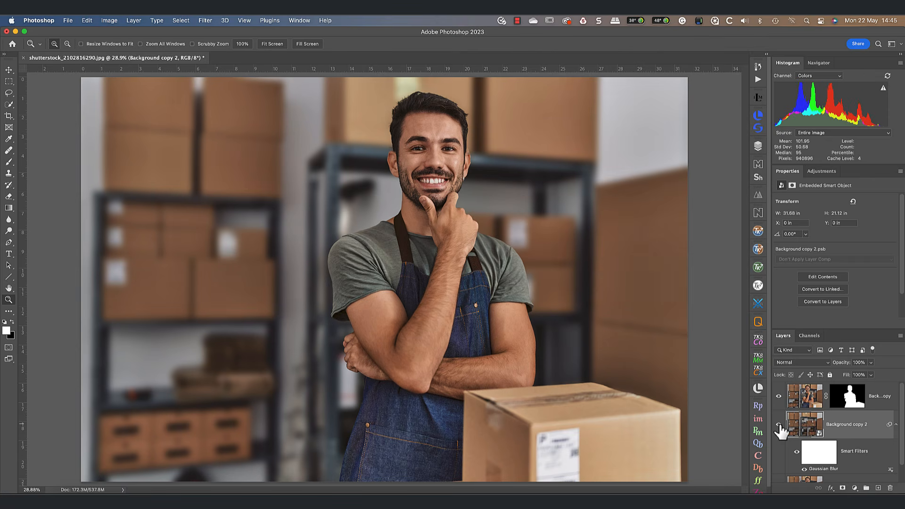
{"action": "left_click", "coordinate": [778, 425]}
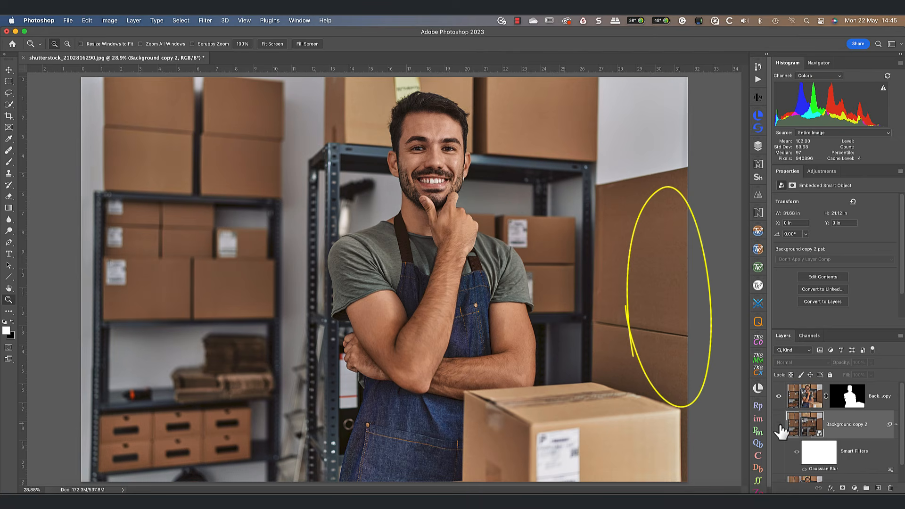
{"action": "left_click", "coordinate": [779, 424]}
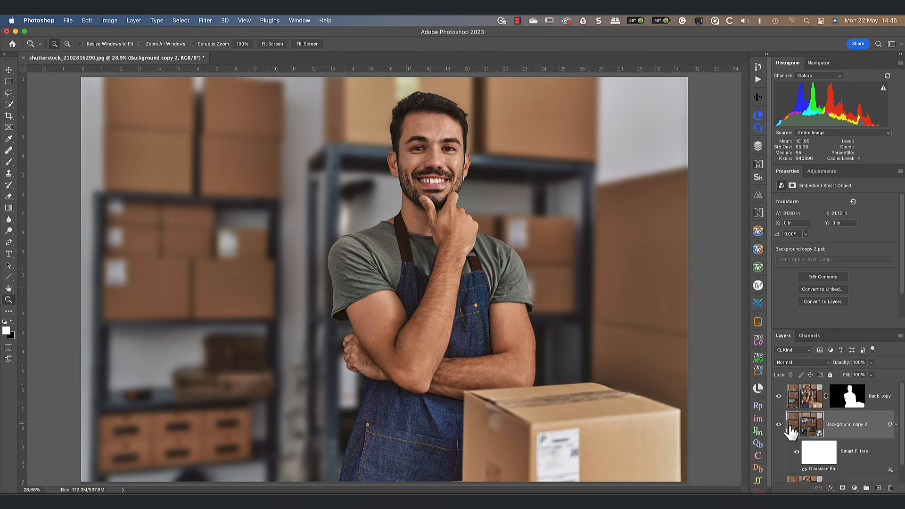
Step: Add a layer mask to Background copy 2 and draw a short black-to-white linear gradient leftward across the large boxes at the image's right edge
{"action": "left_click", "coordinate": [839, 487]}
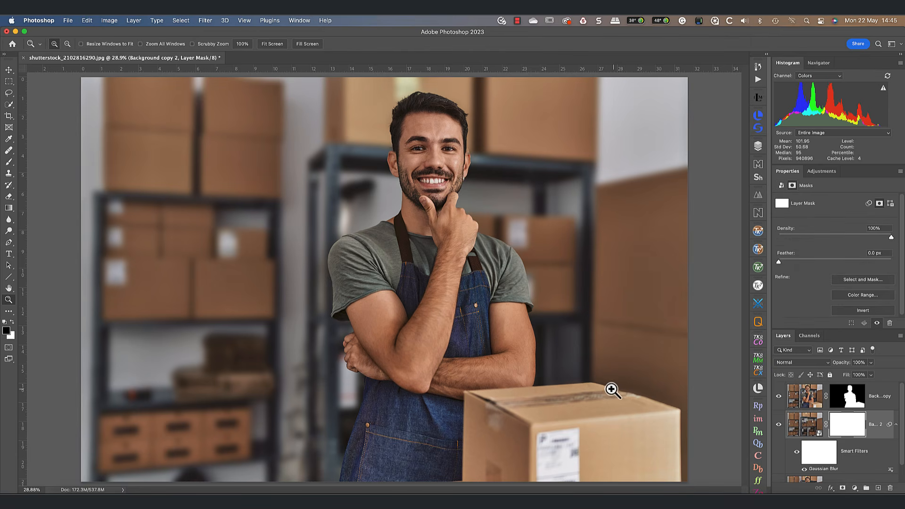
{"action": "left_click", "coordinate": [10, 208]}
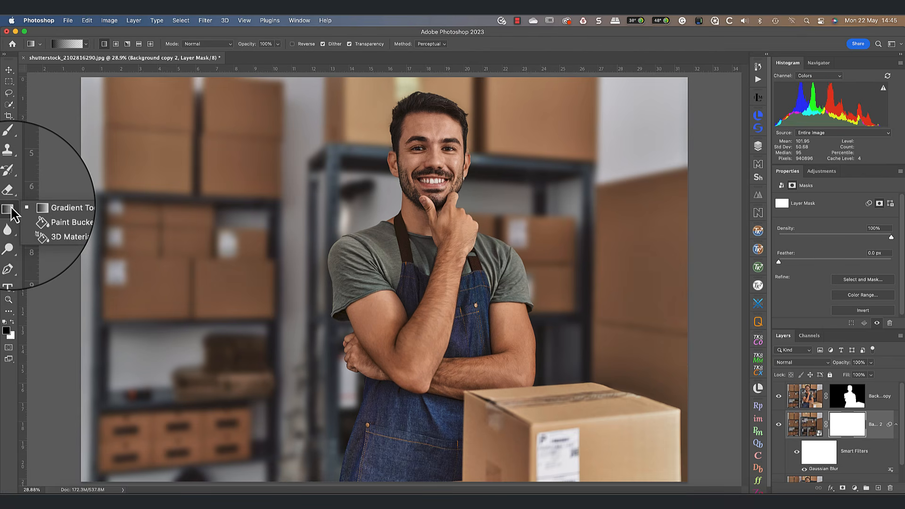
{"action": "left_click", "coordinate": [39, 208]}
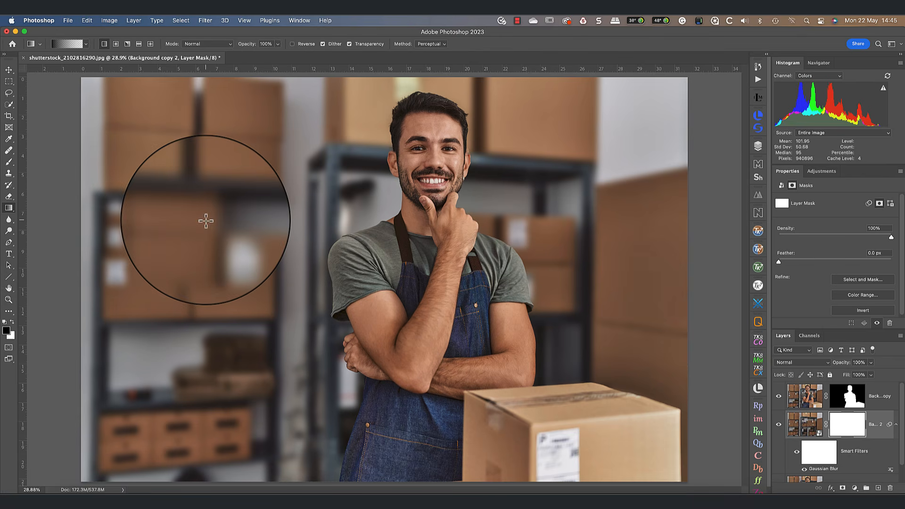
{"action": "left_click", "coordinate": [86, 45]}
{"action": "left_click", "coordinate": [23, 62]}
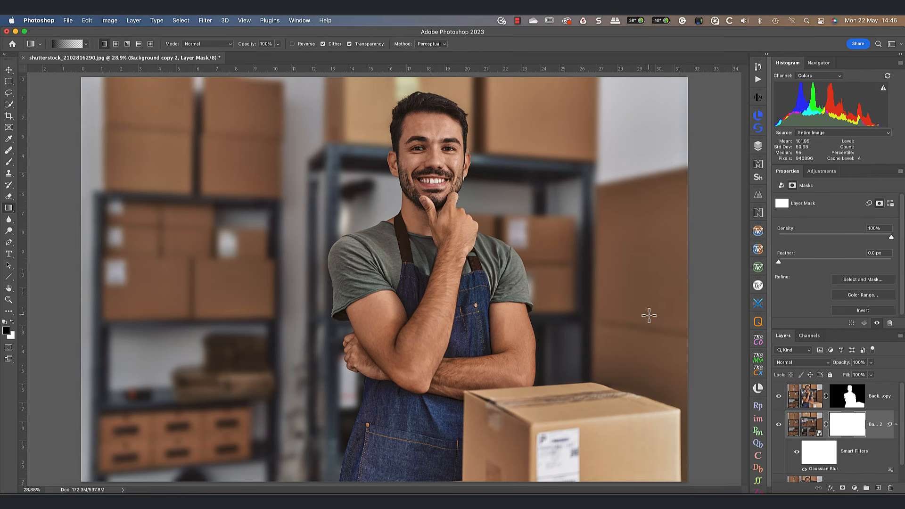
{"action": "left_click_drag", "start_coordinate": [648, 315], "coordinate": [617, 313]}
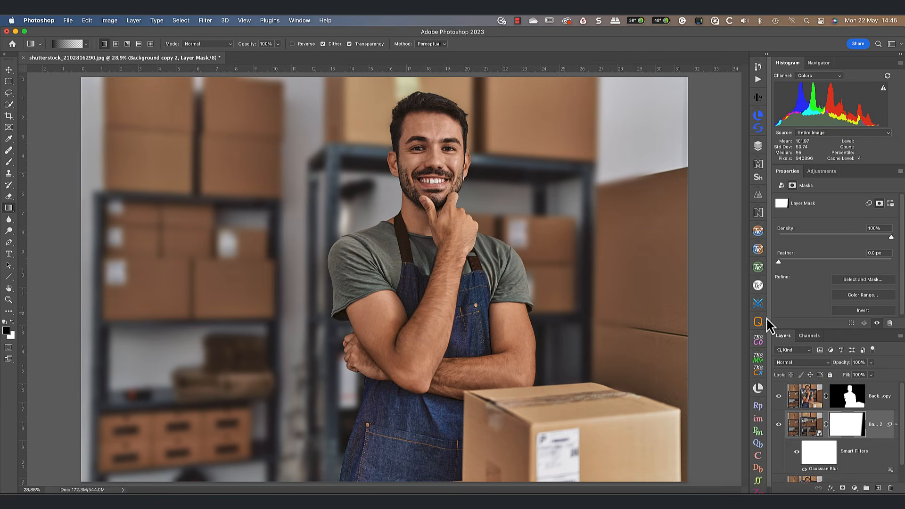
Step: Set the Gaussian Blur smart filter's radius to 26.1 pixels and toggle Background copy 2 off and on to compare
{"action": "double_click", "coordinate": [820, 470]}
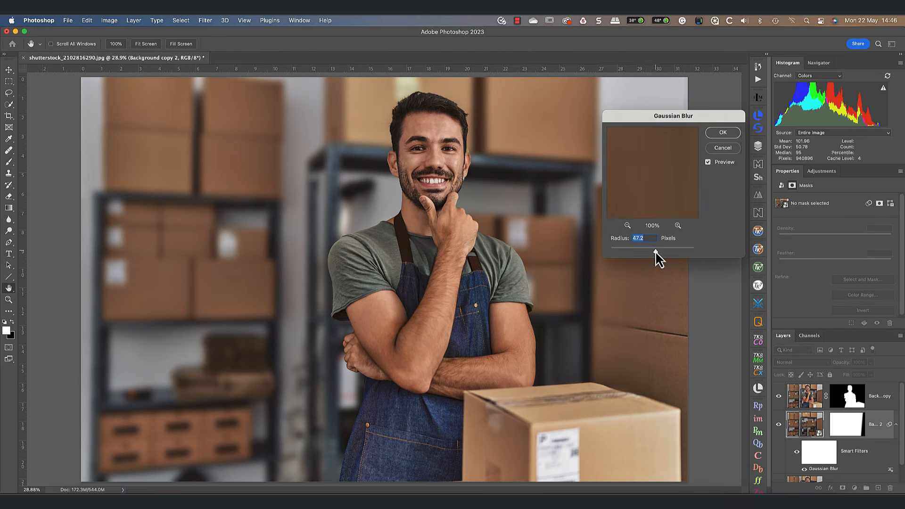
{"action": "left_click_drag", "start_coordinate": [648, 251], "coordinate": [650, 252]}
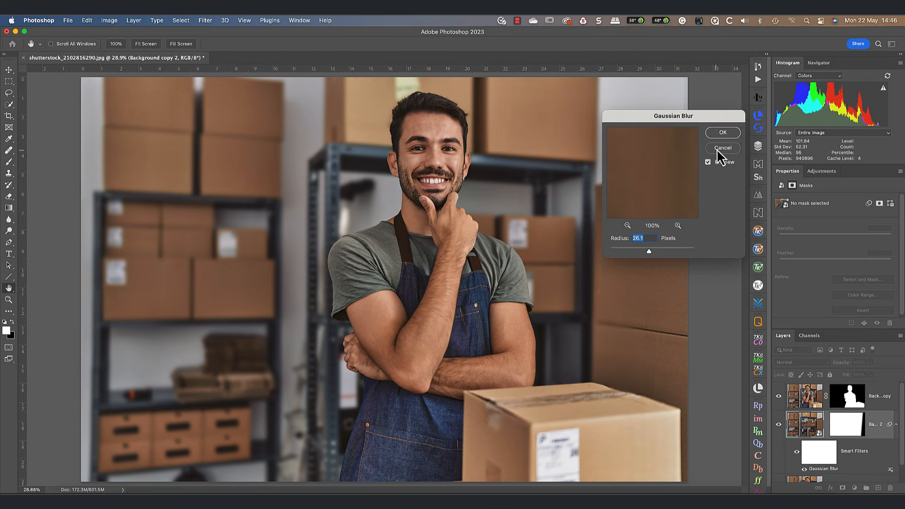
{"action": "left_click", "coordinate": [723, 133]}
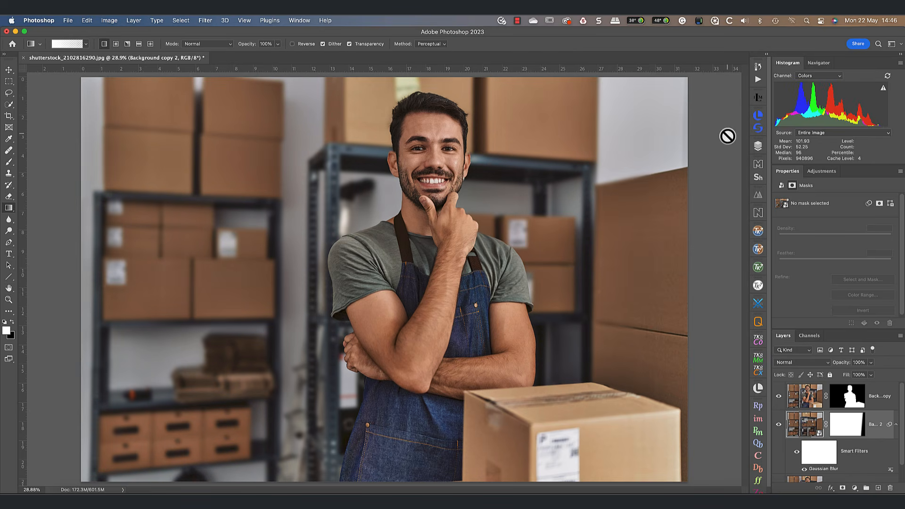
{"action": "left_click", "coordinate": [778, 425]}
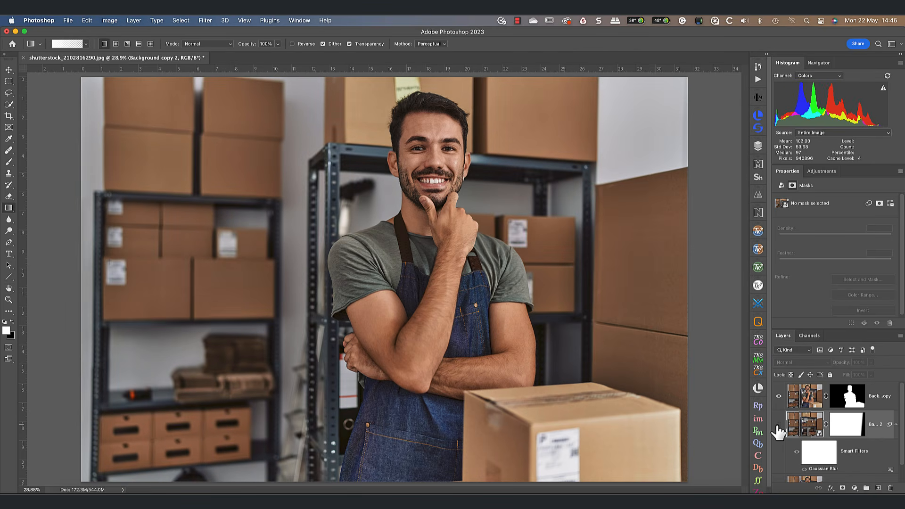
{"action": "left_click", "coordinate": [778, 427]}
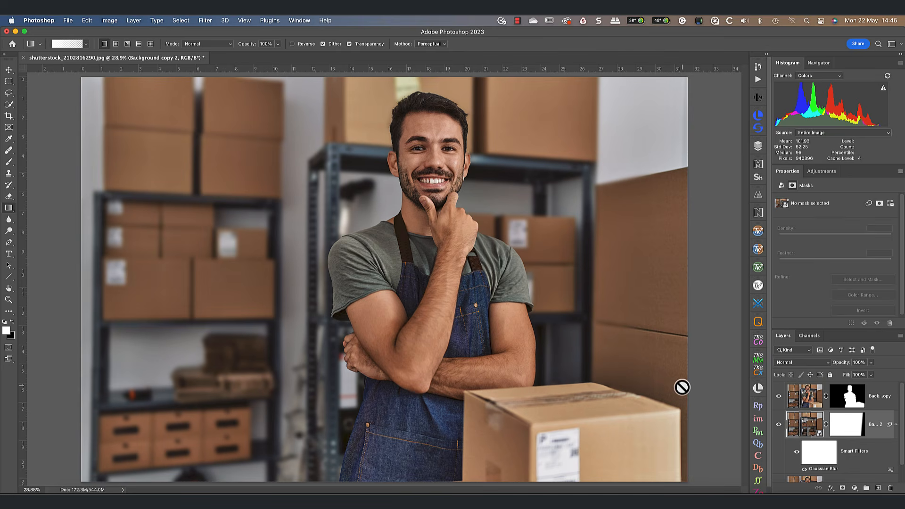